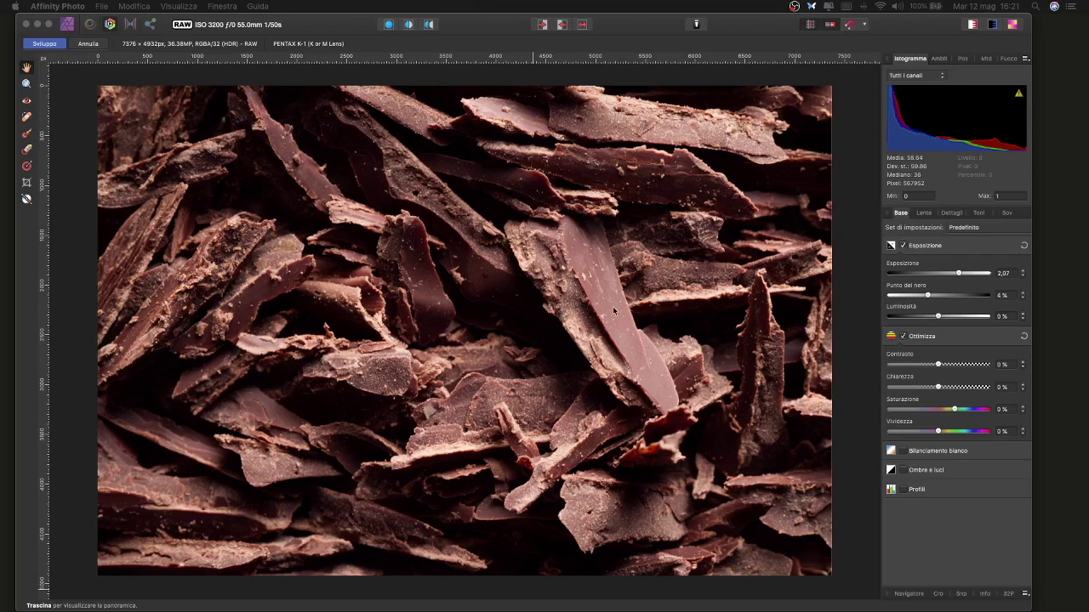
Show the Dettagli settings and turn off detail refinement, leaving noise reduction on
left_click(956, 213)
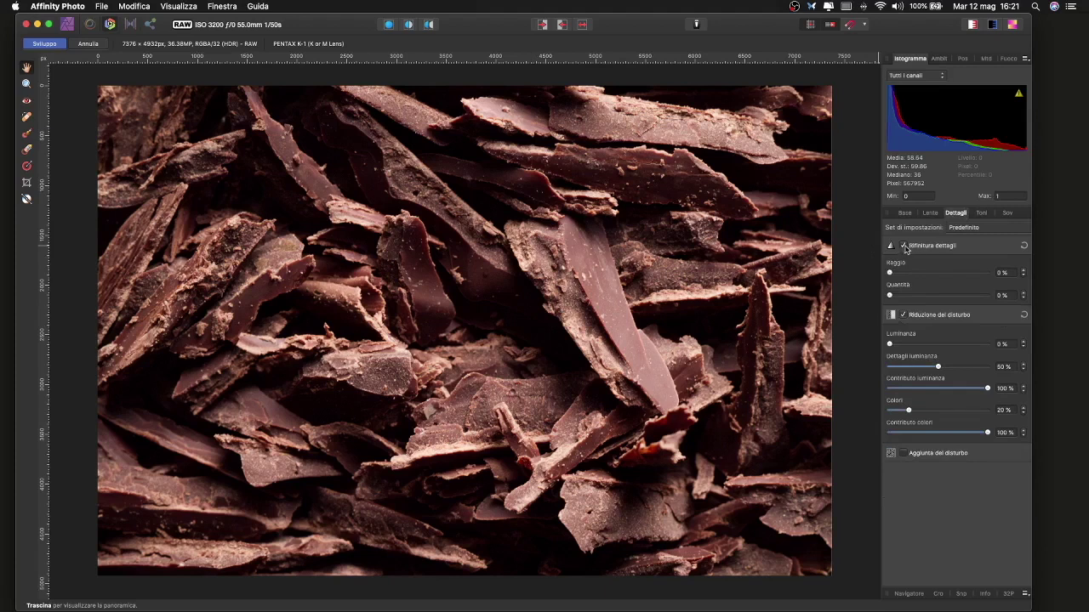
left_click(903, 245)
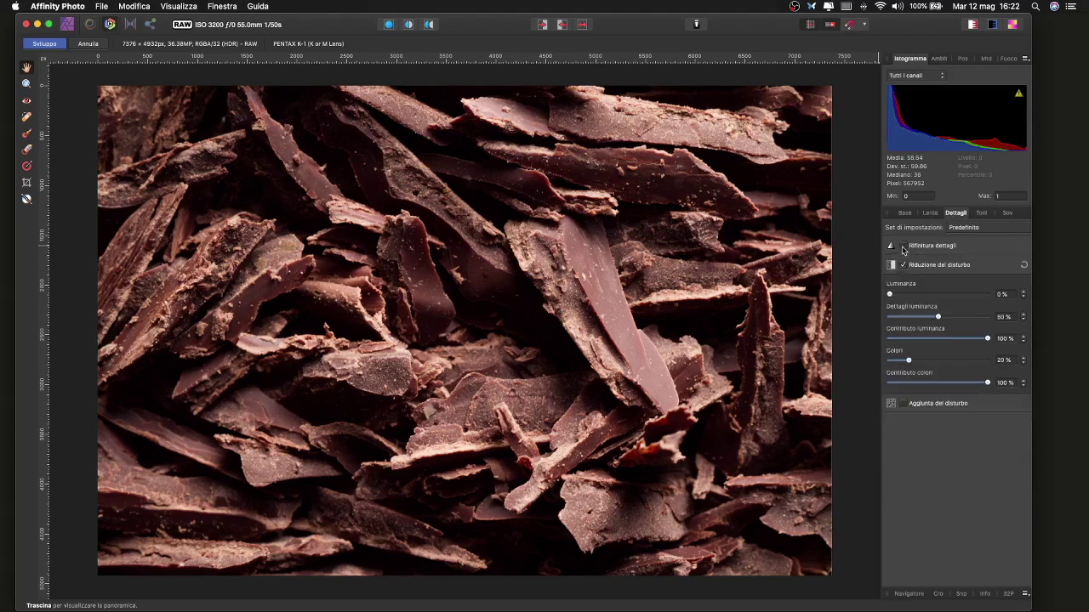
left_click(904, 246)
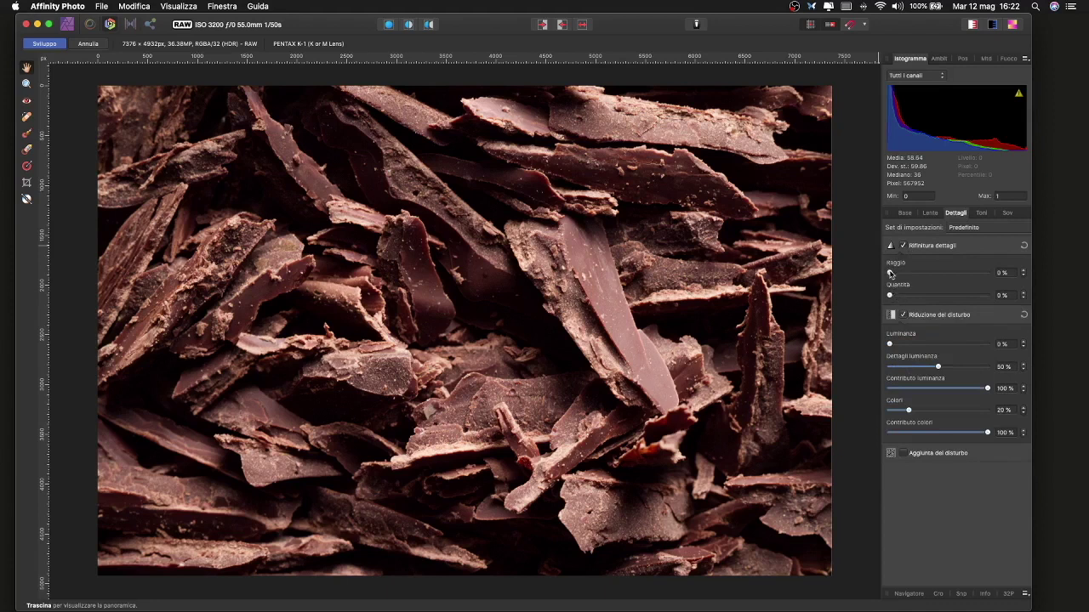
mouse_move(889, 273)
left_mouse_down()
mouse_move(931, 274)
mouse_move(901, 297)
mouse_move(930, 299)
left_mouse_up()
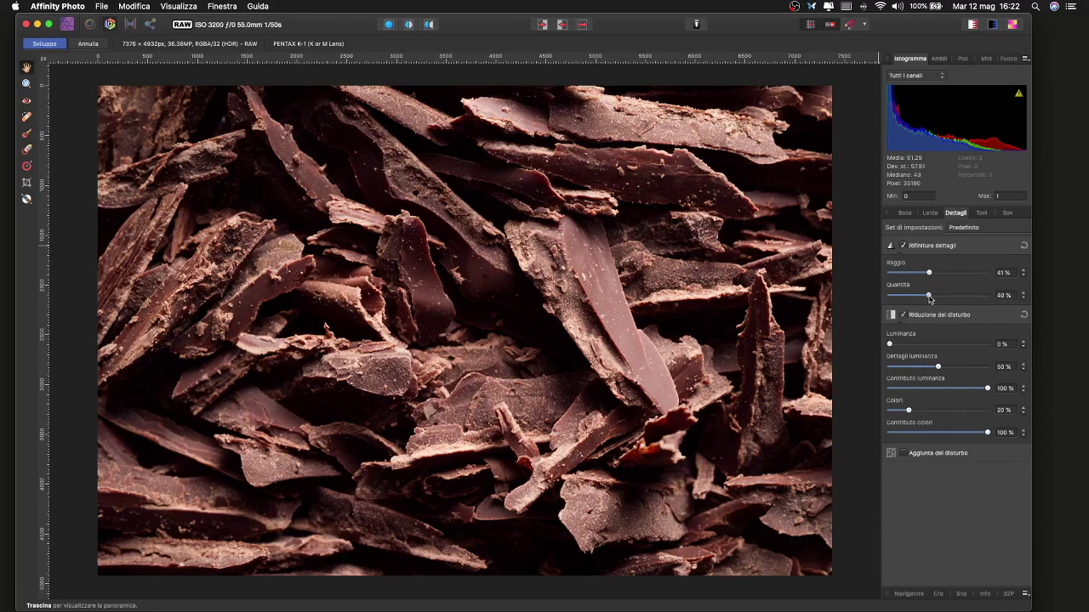
mouse_move(930, 298)
left_mouse_down()
mouse_move(896, 297)
mouse_move(947, 274)
mouse_move(947, 299)
left_mouse_up()
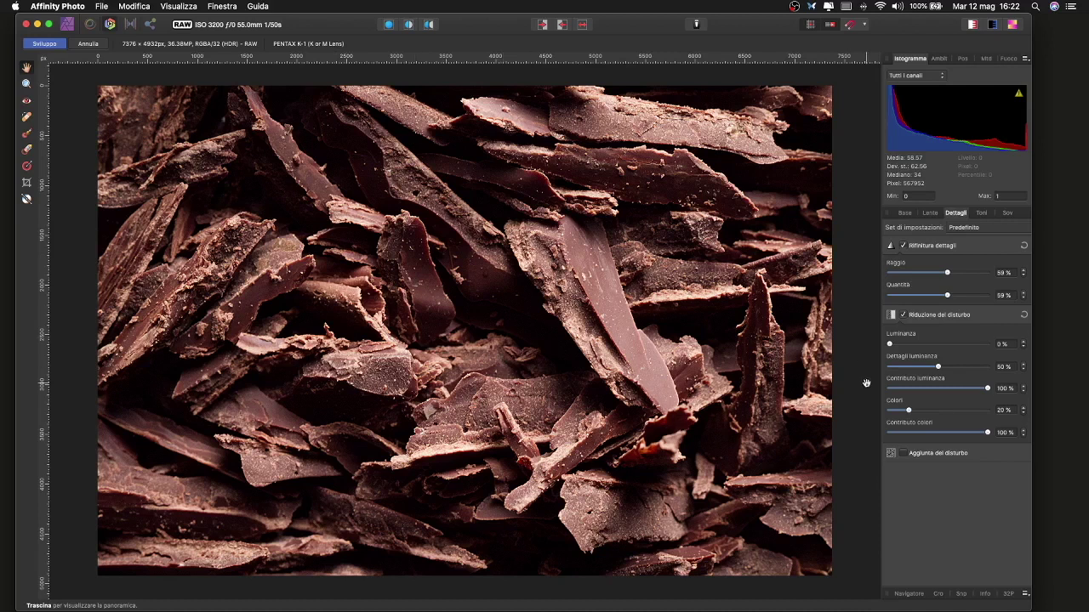
left_click_drag(947, 274, 904, 278)
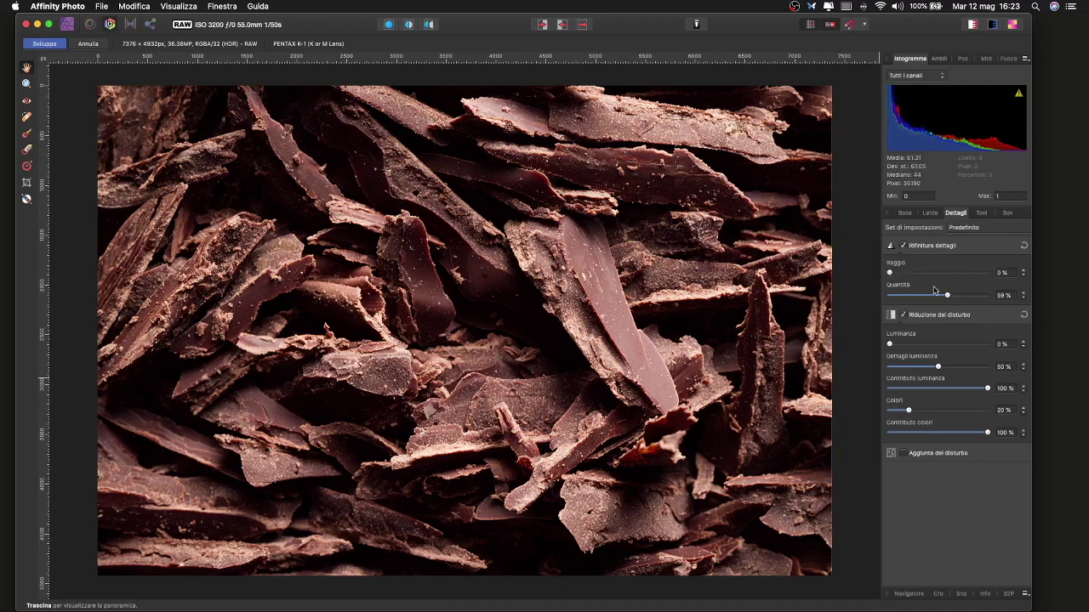
left_click_drag(947, 296, 884, 295)
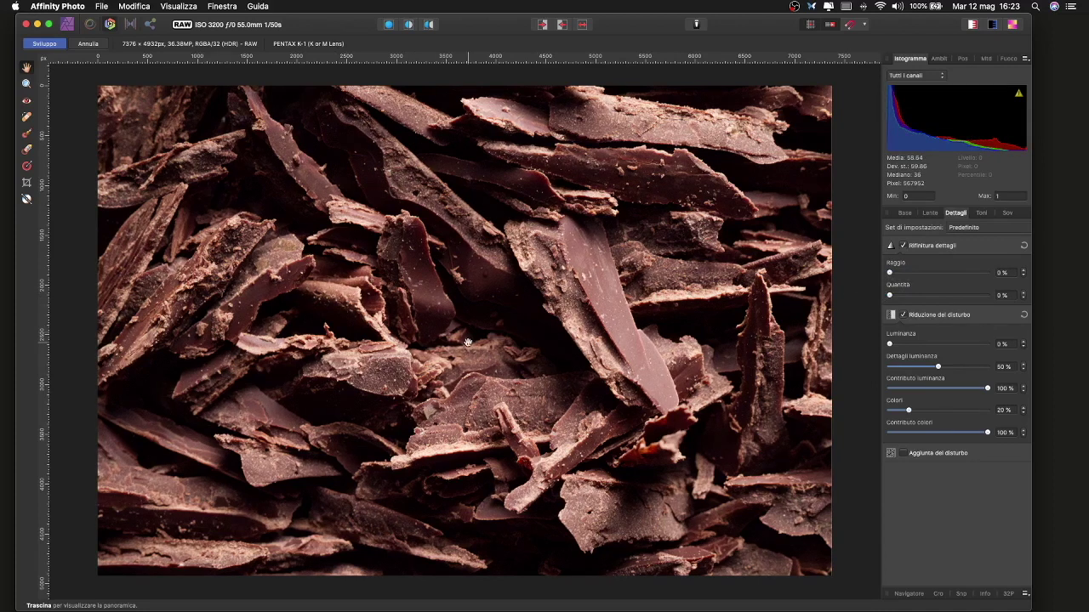
Commit the RAW development, duplicate Sfondo and name the copy NITIDEZZA
left_click(44, 44)
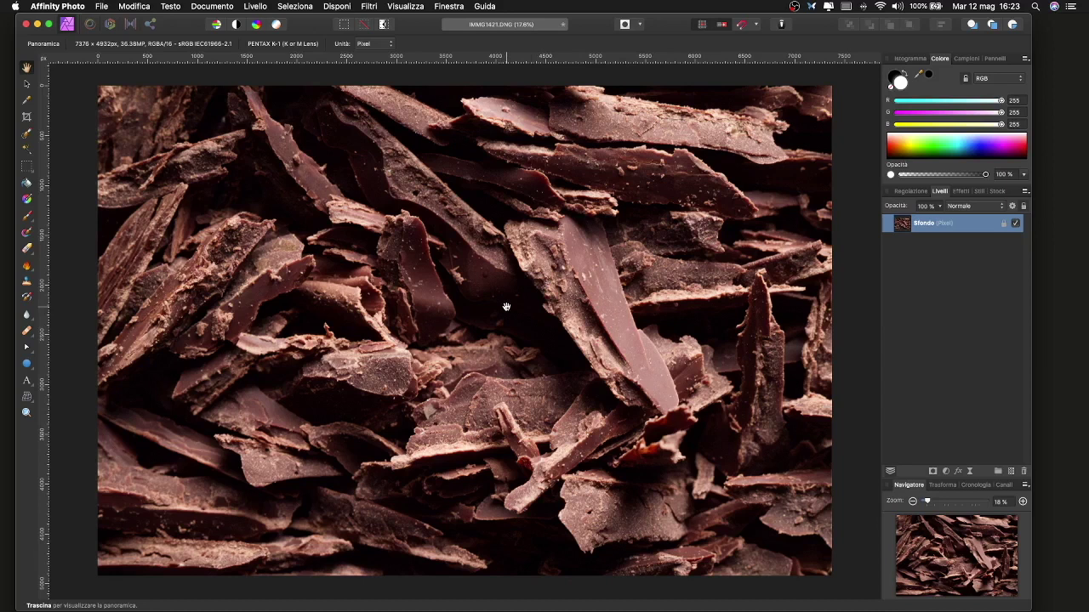
key("super+j")
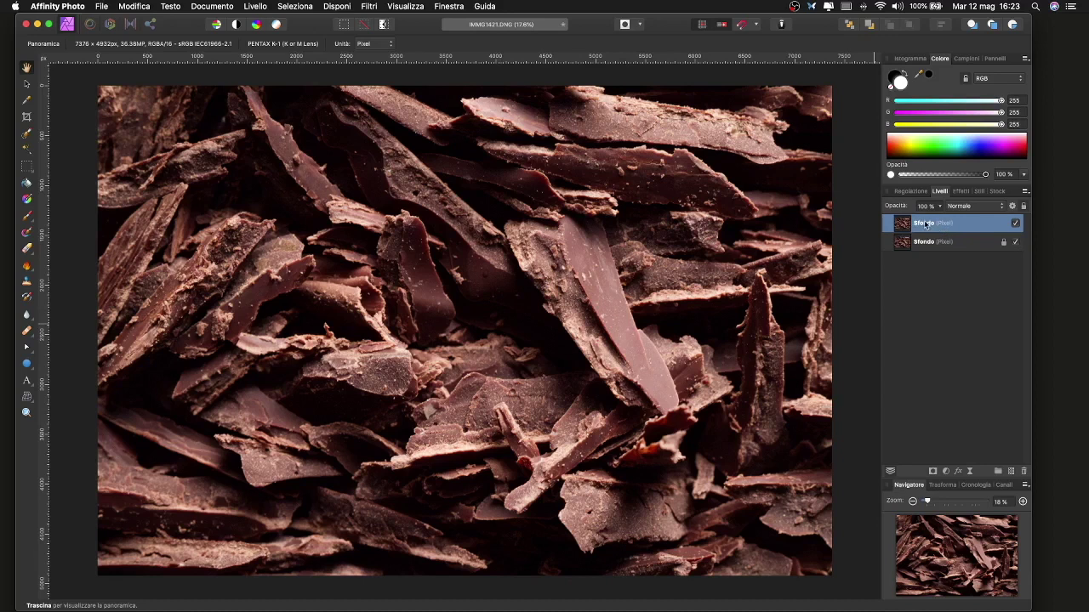
double_click(925, 223)
type("NITIDEZZA")
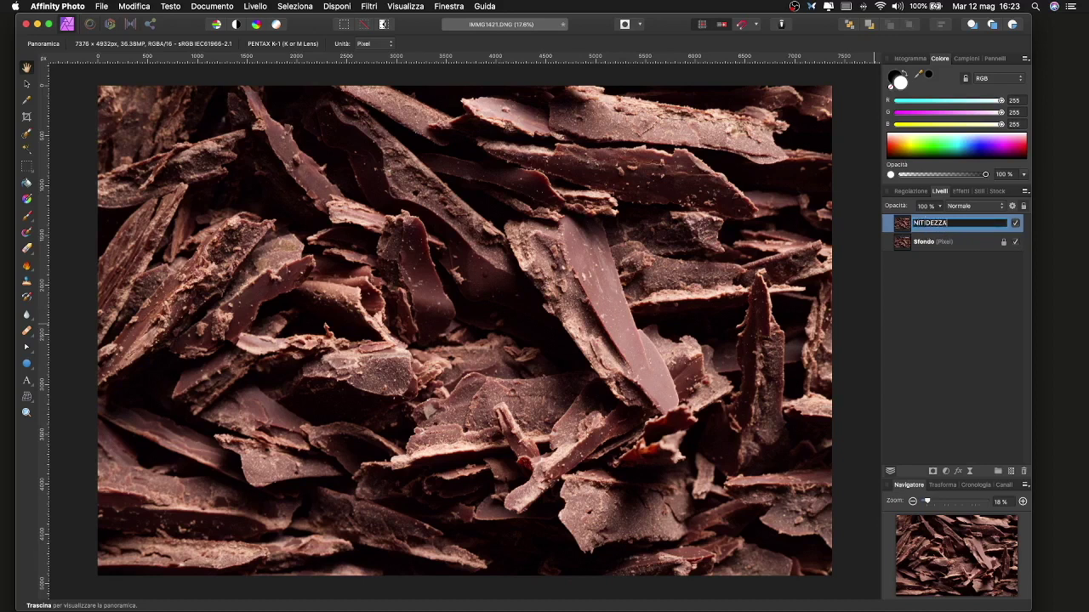
key("Return")
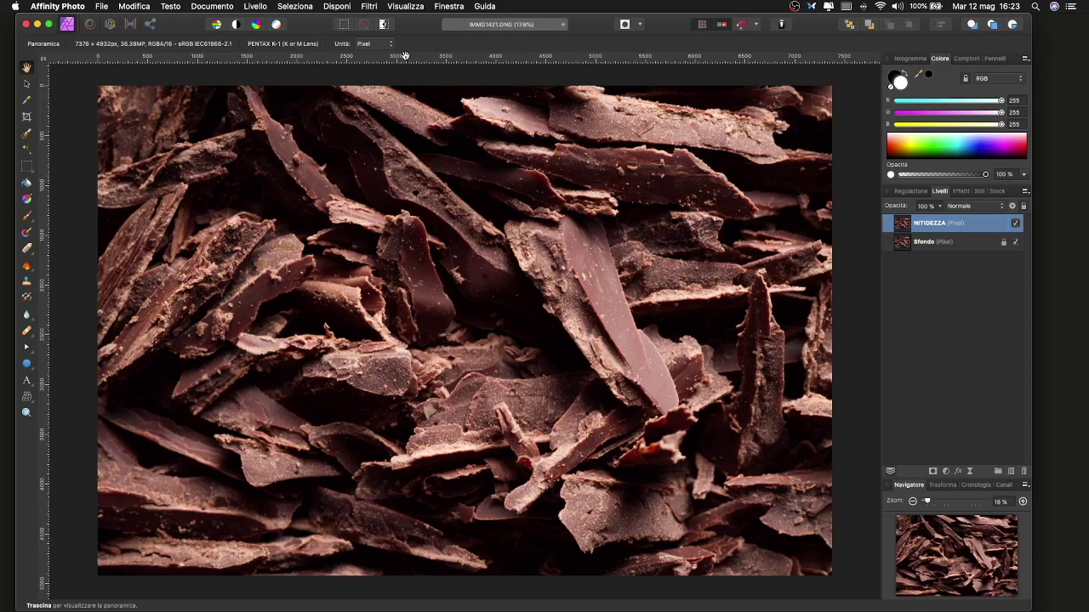
left_click(367, 7)
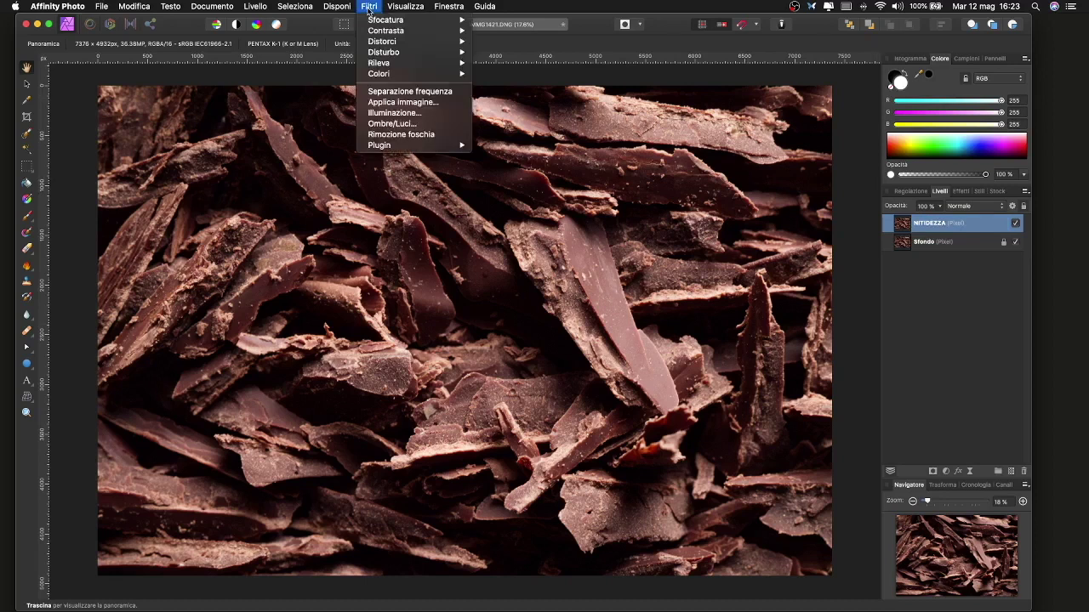
mouse_move(386, 30)
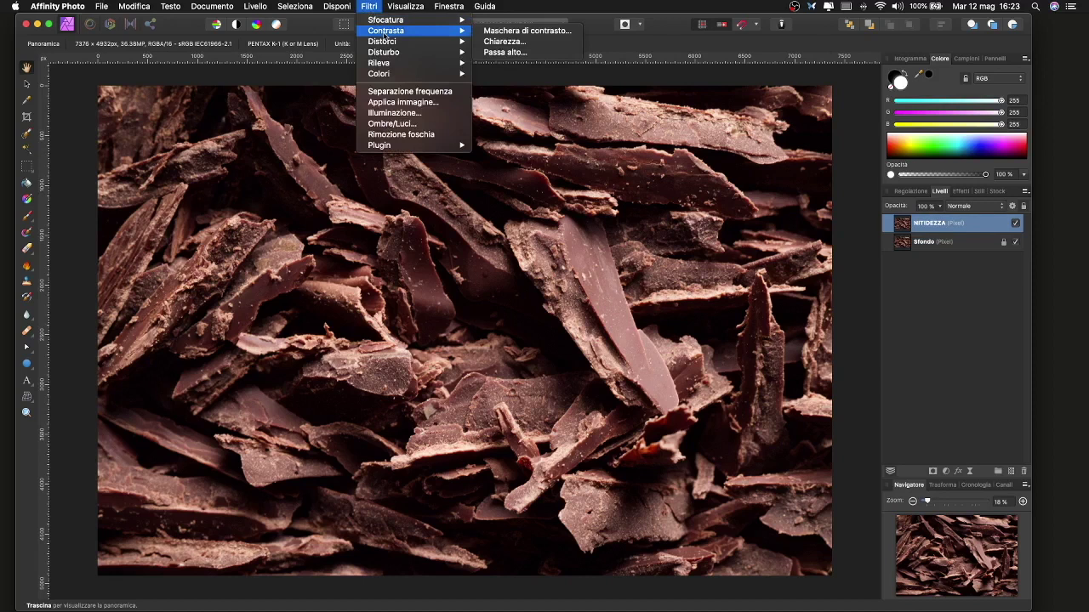
Preview a monochrome Passa alto filter on NITIDEZZA at a 26,7 px radius
left_click(504, 51)
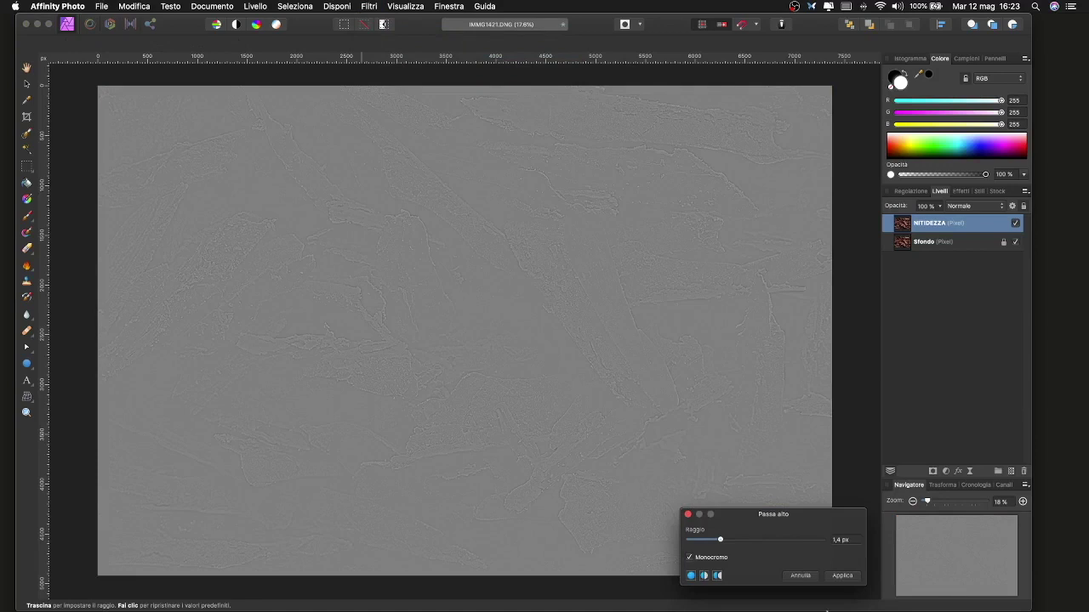
left_click(690, 559)
left_click_drag(749, 523, 755, 509)
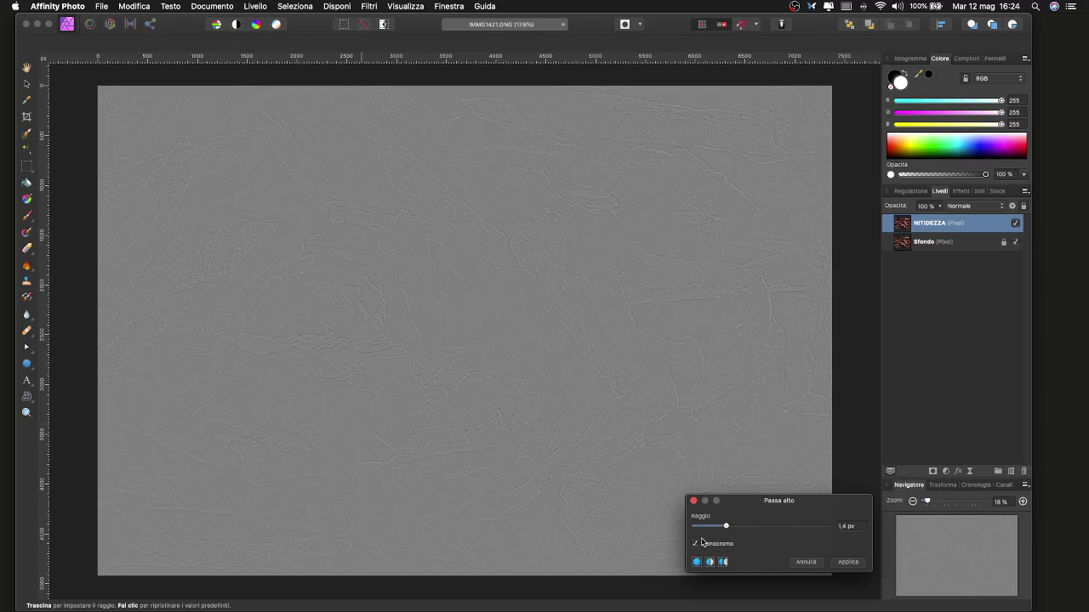
left_click_drag(727, 528, 690, 528)
left_click_drag(694, 528, 782, 534)
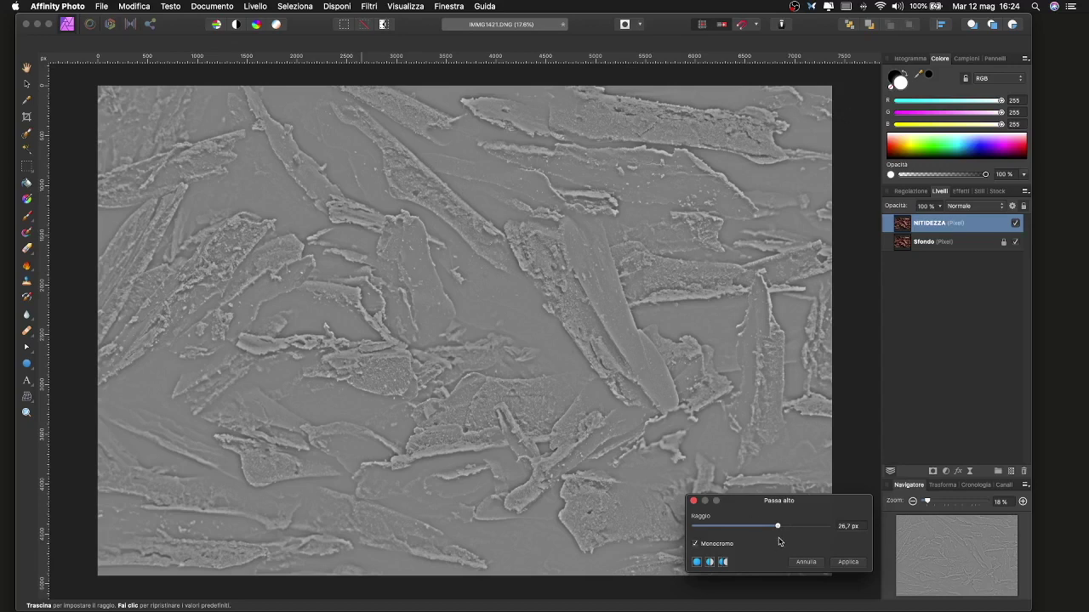
left_click_drag(766, 507, 762, 485)
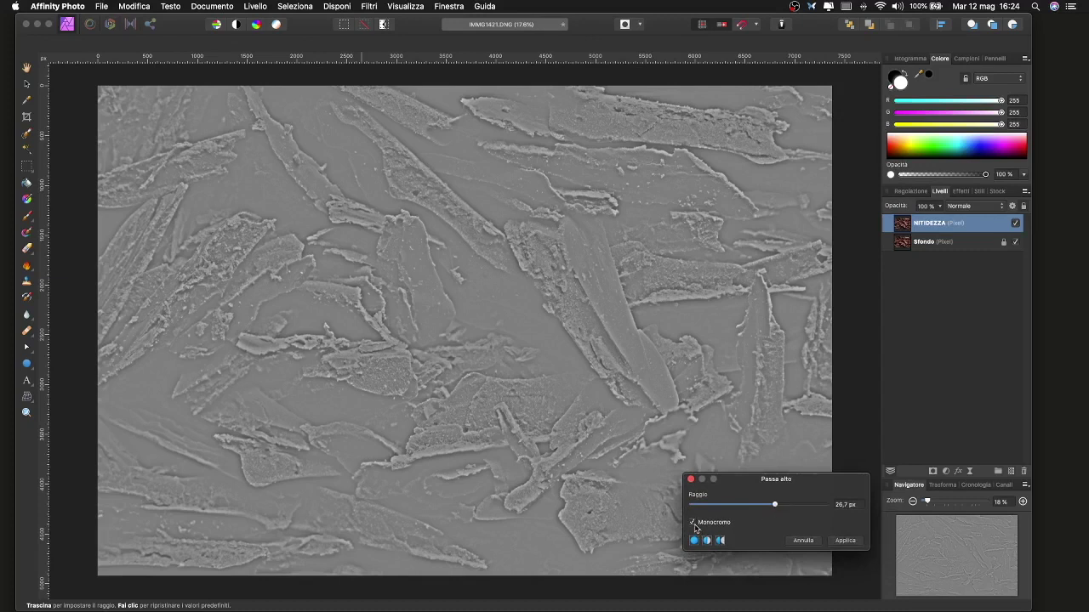
Settle the Passa alto radius at 2 px and apply it to NITIDEZZA
left_click_drag(774, 509, 690, 508)
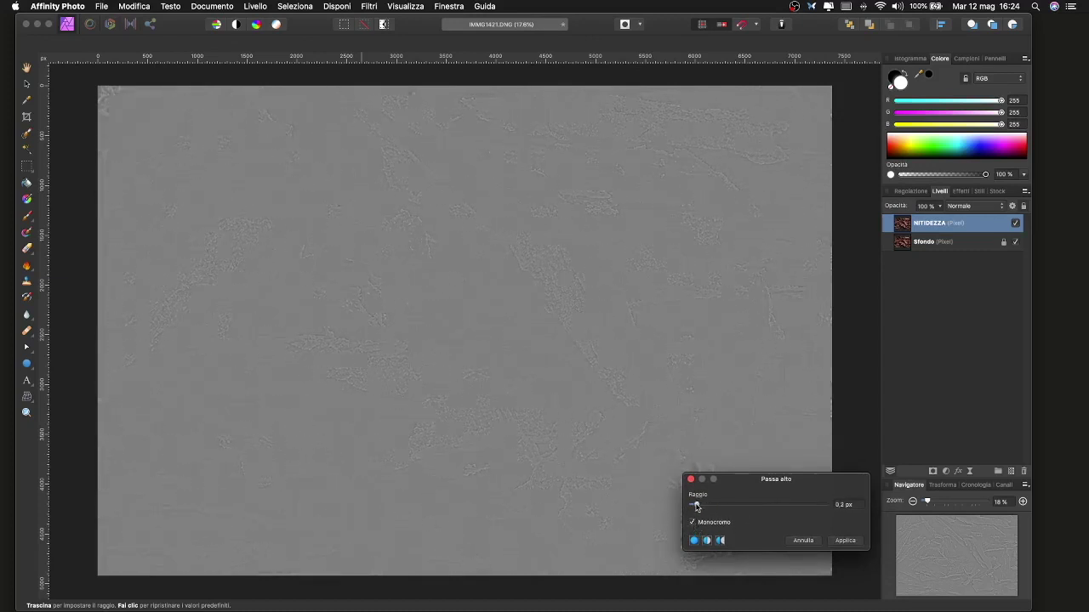
left_click_drag(694, 507, 729, 510)
left_click_drag(729, 509, 727, 511)
left_click_drag(726, 506, 738, 506)
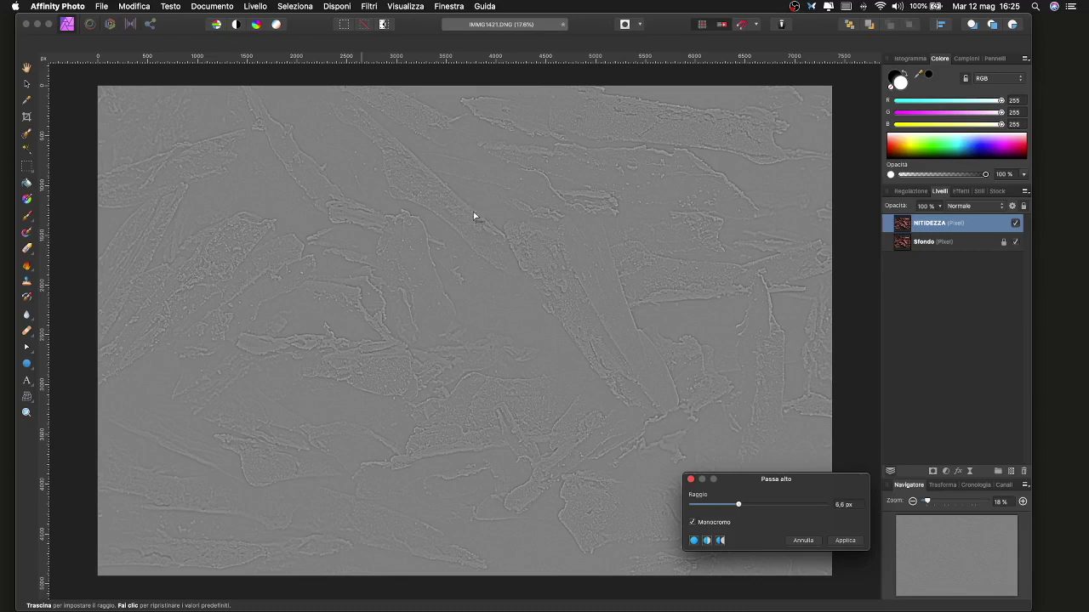
left_click_drag(738, 506, 704, 506)
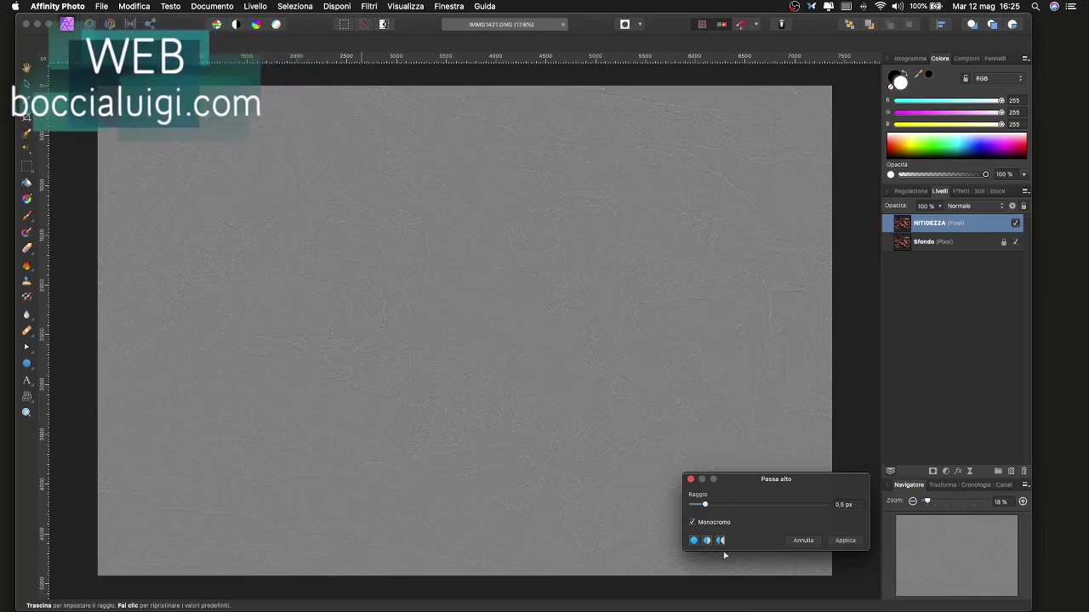
left_click_drag(705, 507, 728, 510)
left_click_drag(729, 510, 727, 507)
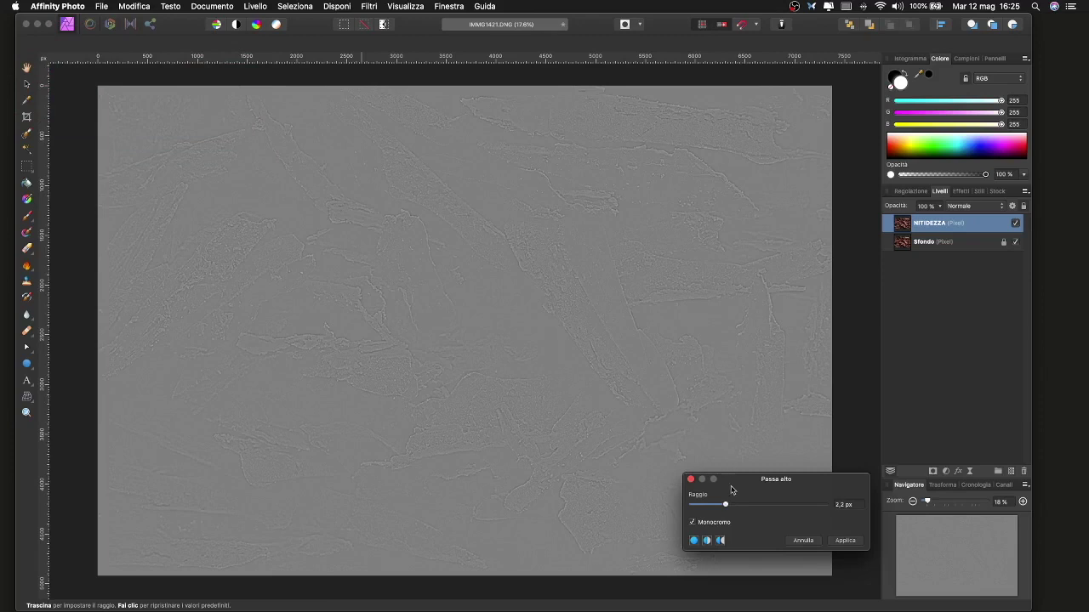
left_click_drag(725, 505, 723, 506)
left_click_drag(723, 505, 724, 505)
left_click(845, 542)
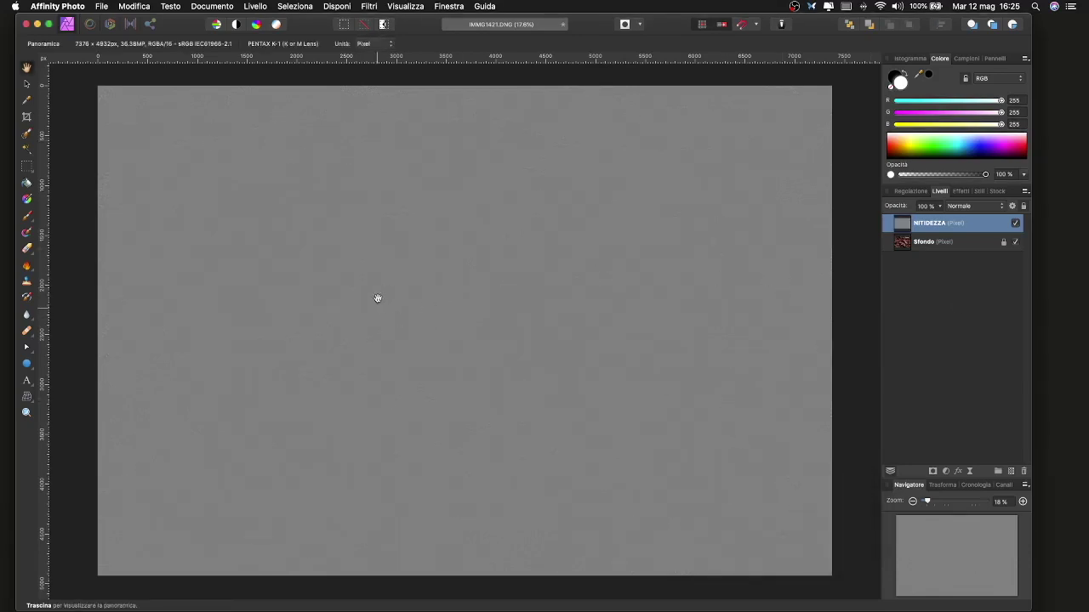
Change the NITIDEZZA layer's blend mode from Normale to Sovrapponi
left_click(967, 207)
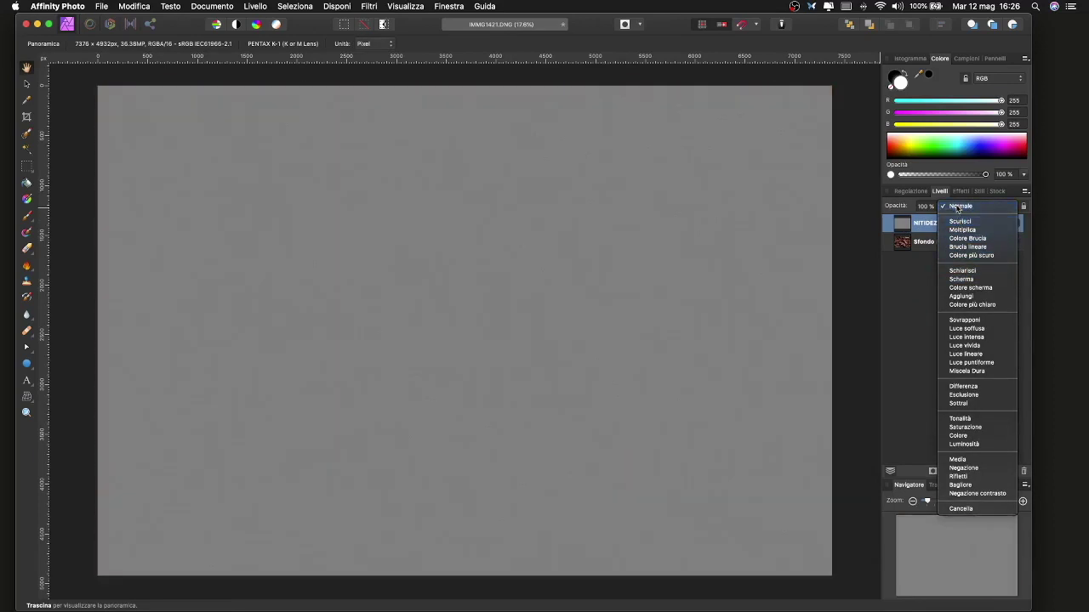
left_click(959, 208)
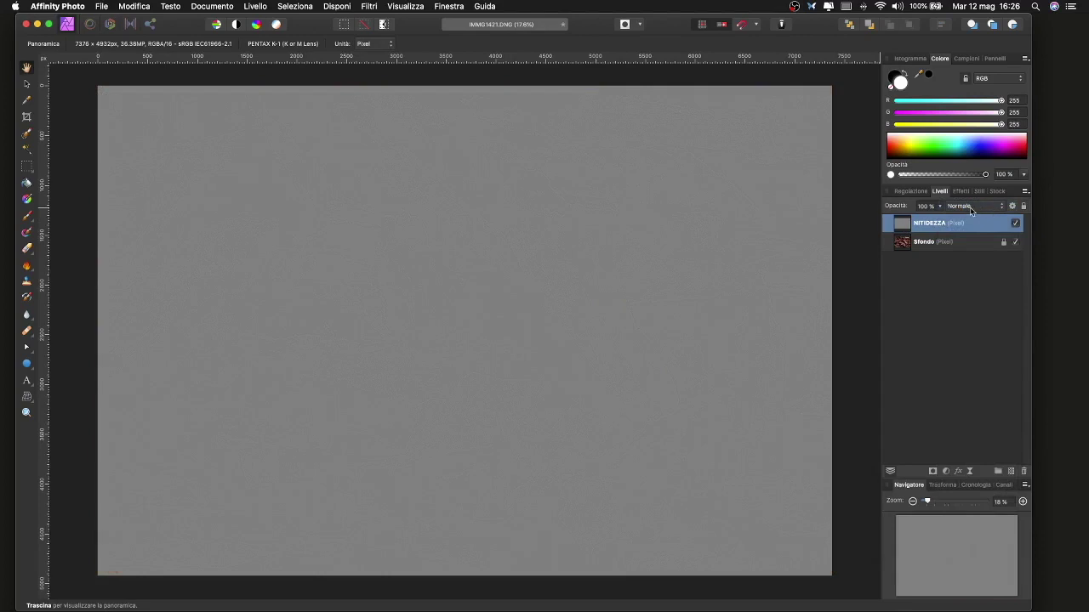
left_click(971, 207)
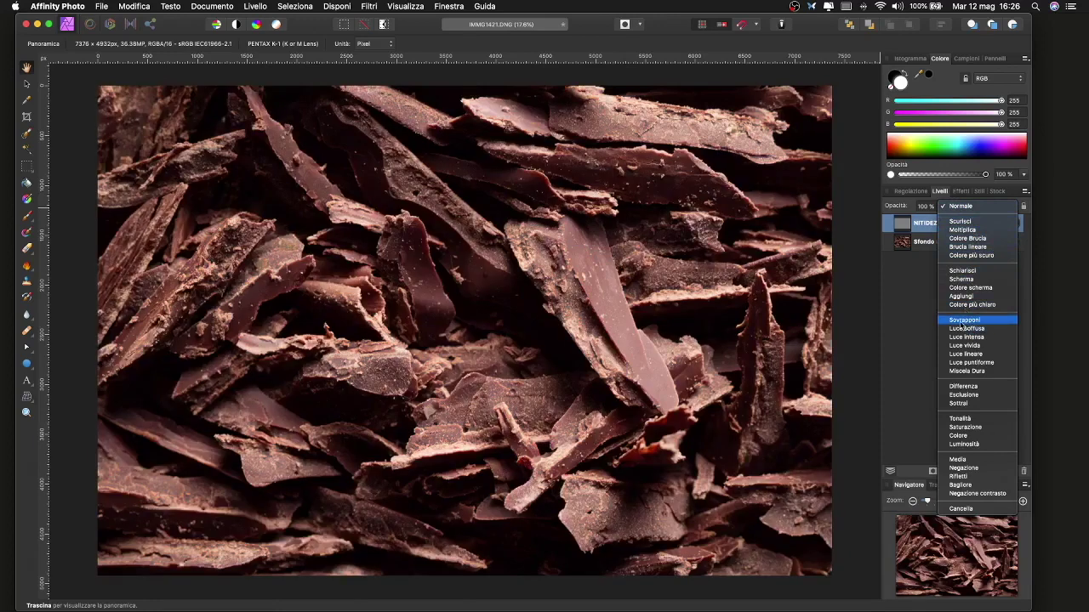
left_click(960, 321)
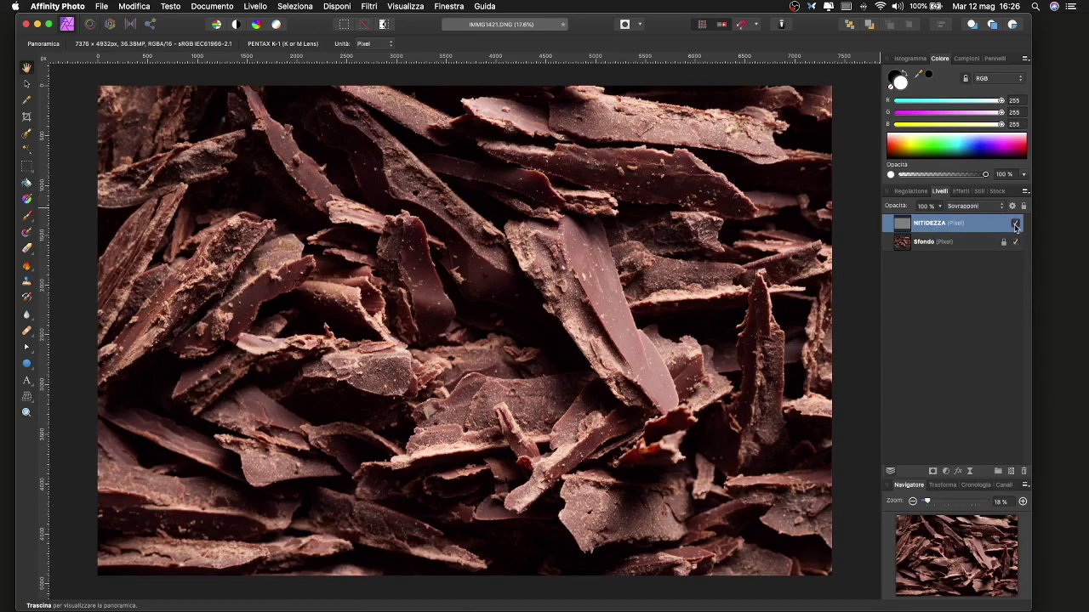
scroll(482, 289, "up", 3)
scroll(482, 288, "up", 3)
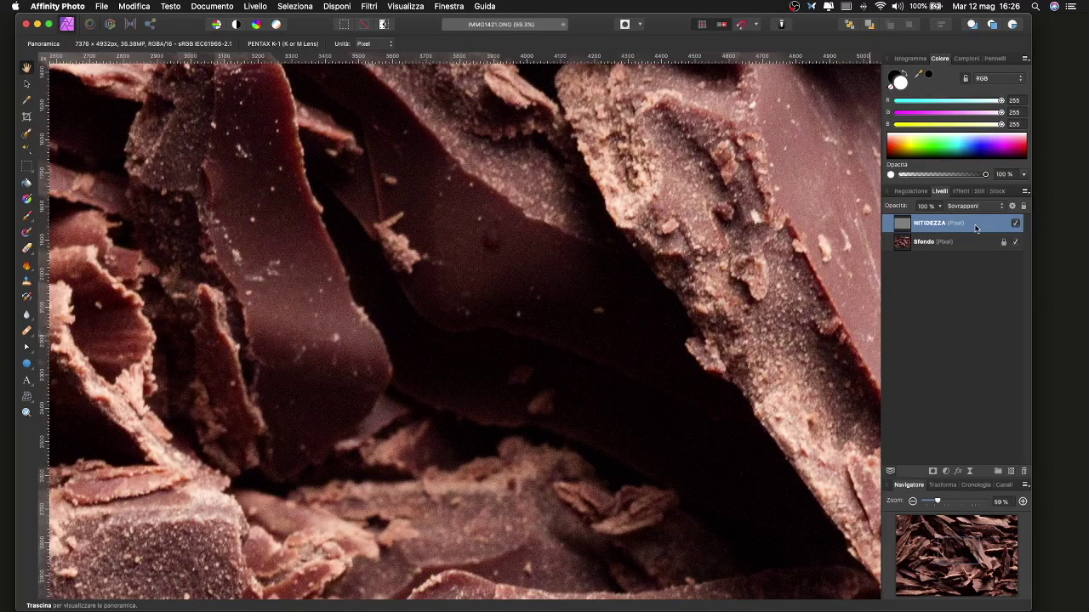
scroll(695, 278, "down", 2)
scroll(695, 277, "down", 2)
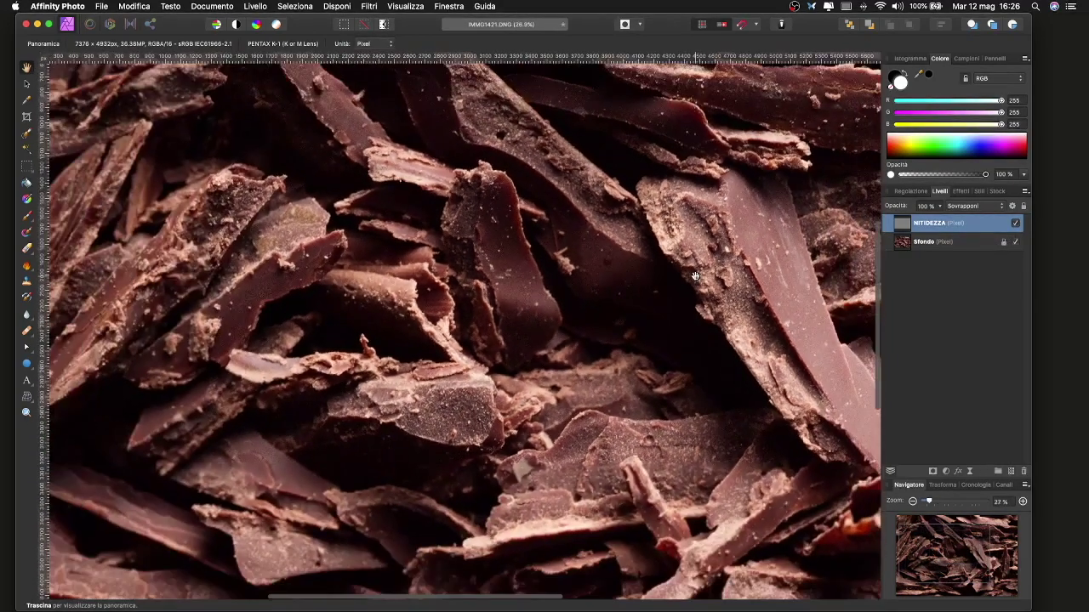
scroll(695, 277, "down", 2)
scroll(694, 277, "right", 2)
scroll(695, 277, "right", 2)
scroll(695, 277, "up", 1)
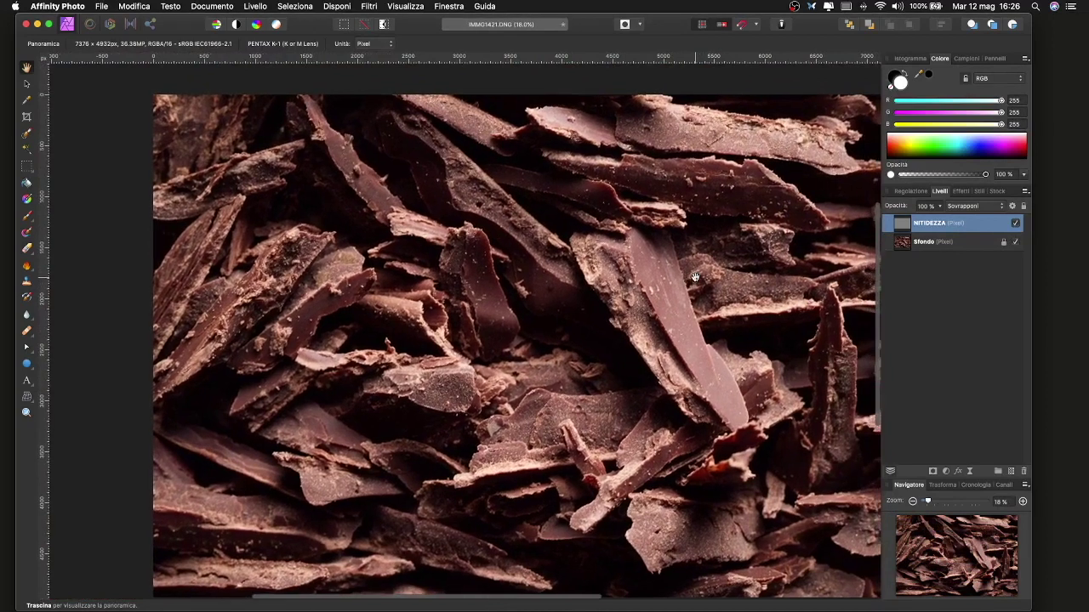
scroll(695, 278, "right", 3)
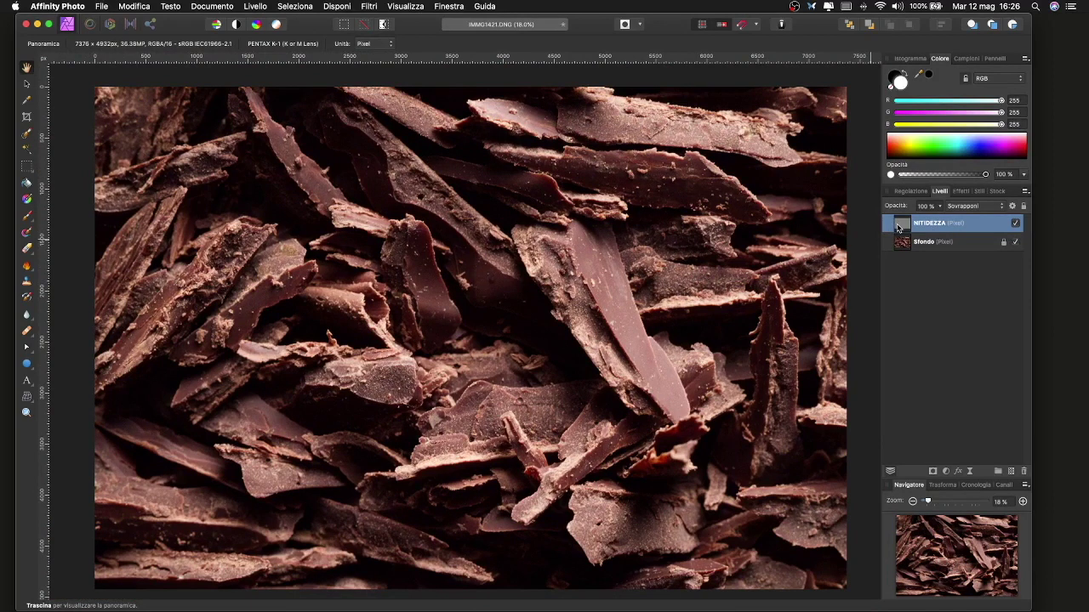
Duplicate the NITIDEZZA layer three times, then select the Sfondo layer
key("super+j")
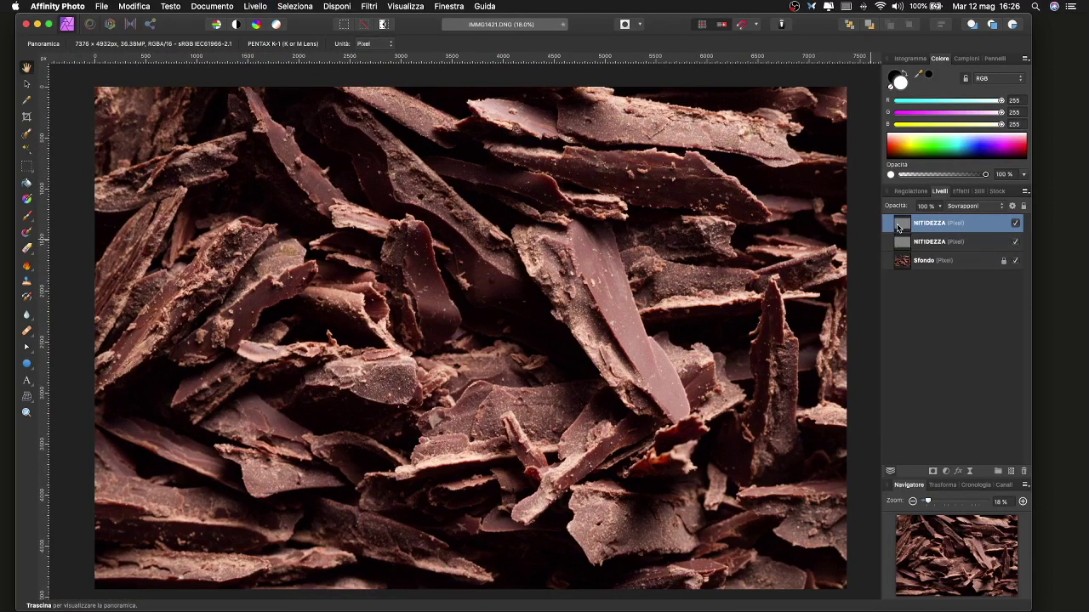
key("super+j")
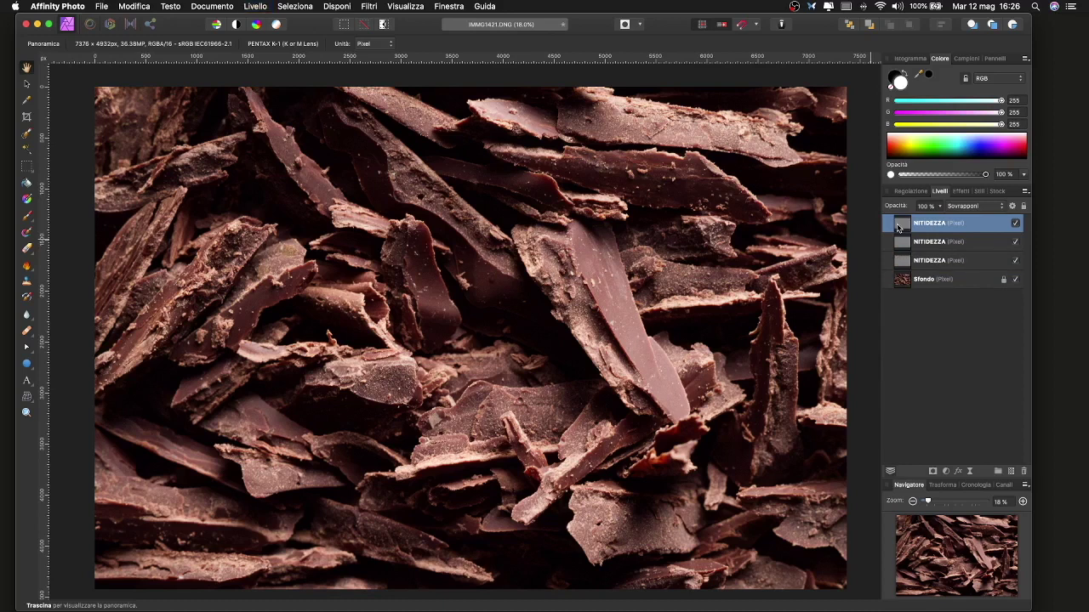
key("super+j")
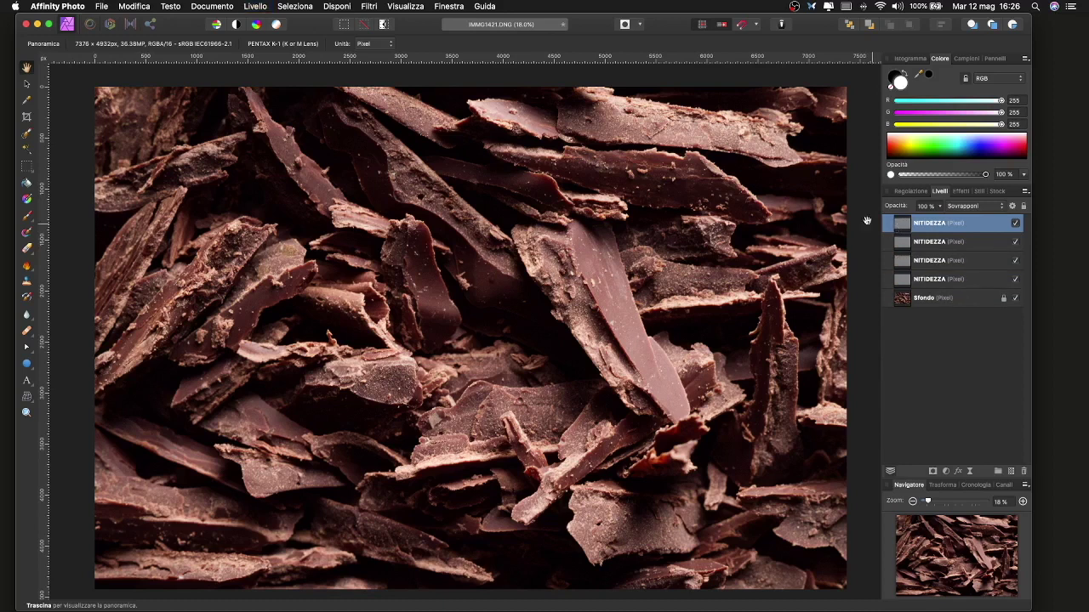
left_click(902, 300)
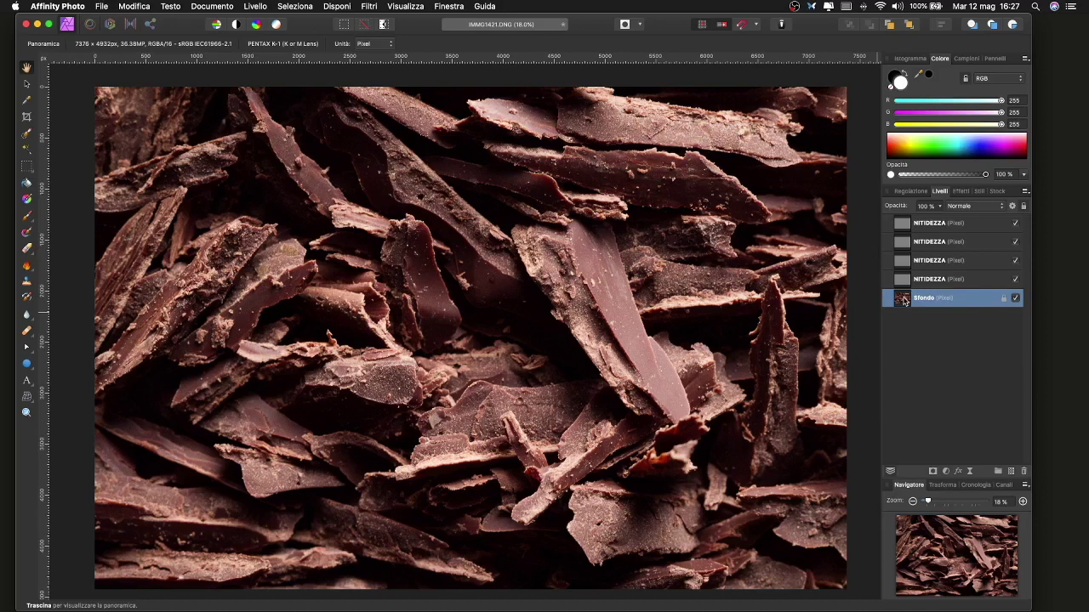
Select all four NITIDEZZA layers and group them with Raggruppa
left_click(905, 224)
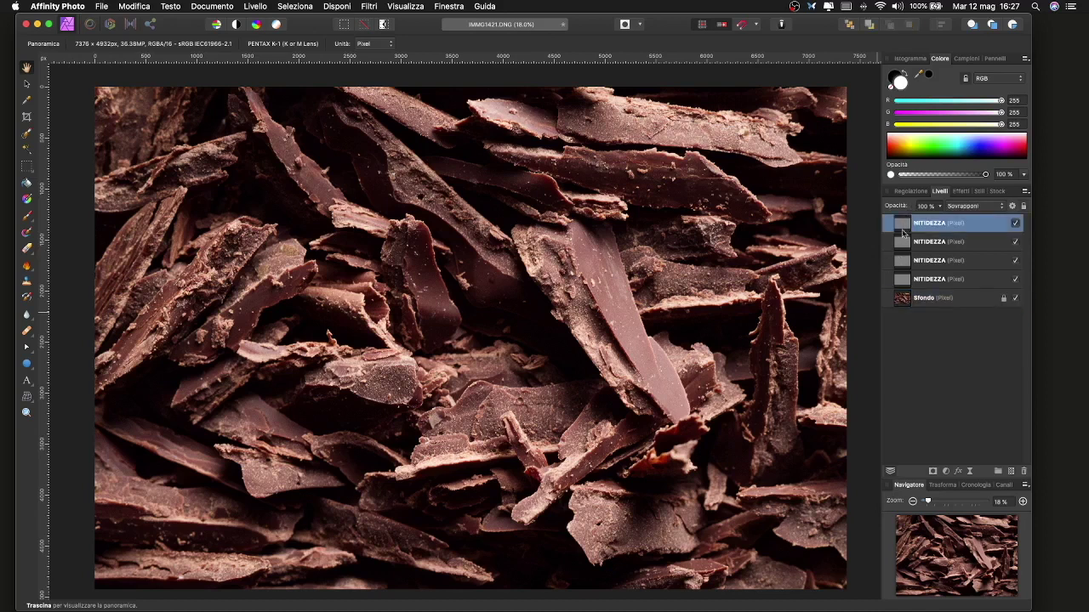
left_click(902, 277, "shift")
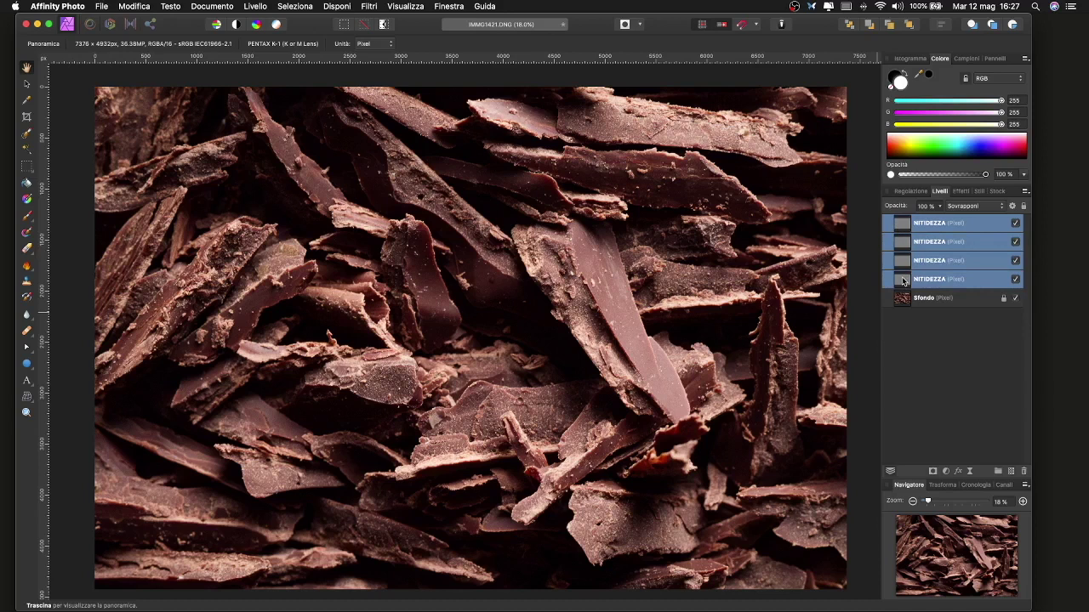
right_click(902, 281)
left_click(933, 425)
Rename the new group NITIDEZZA and check its four layers
double_click(925, 223)
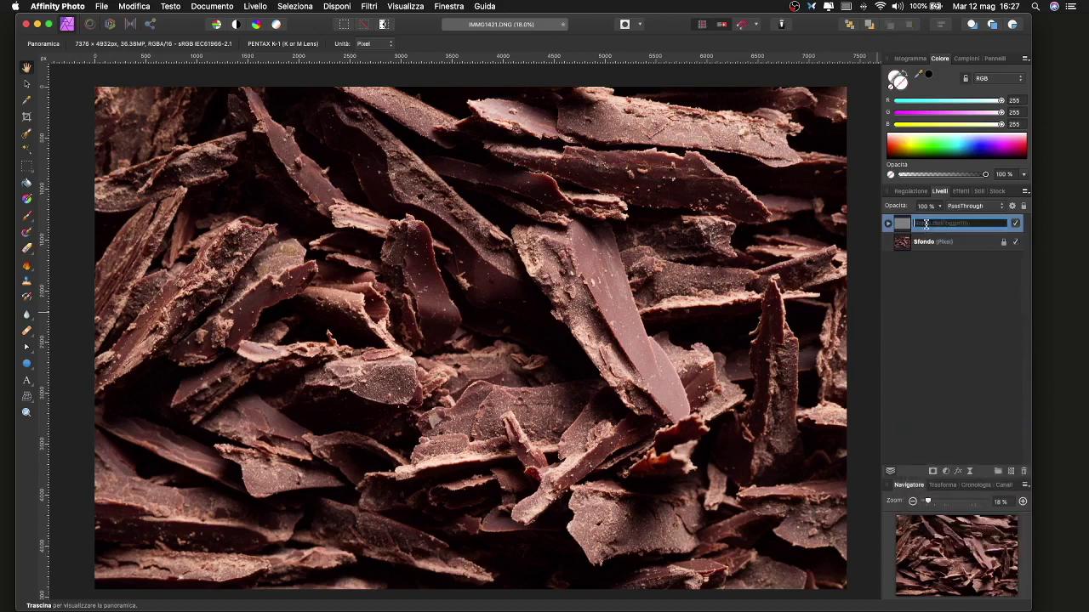
type("NITIDEZZA")
key("Return")
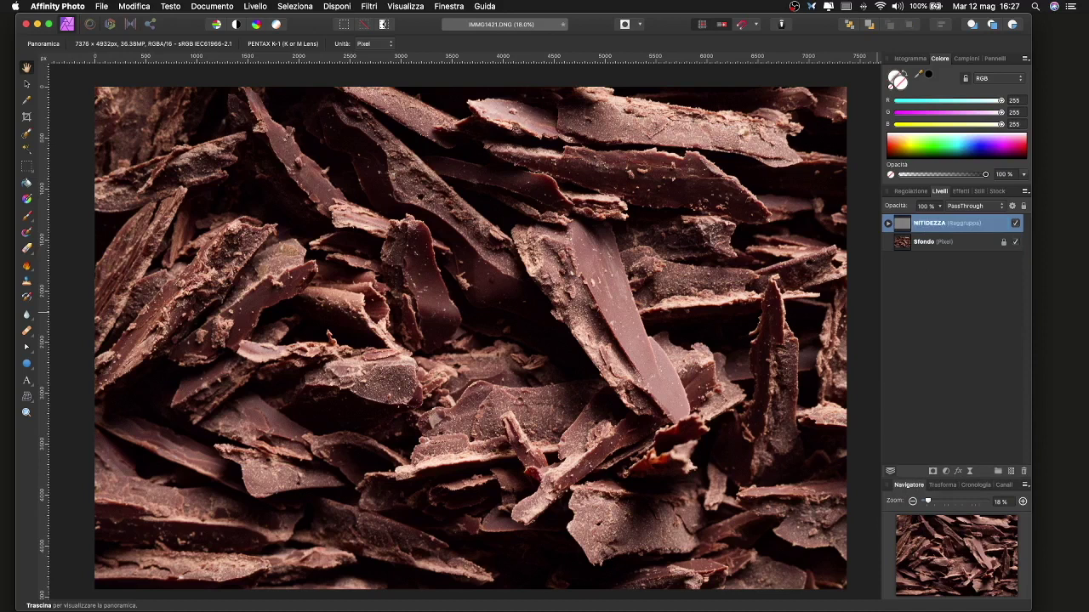
left_click(887, 223)
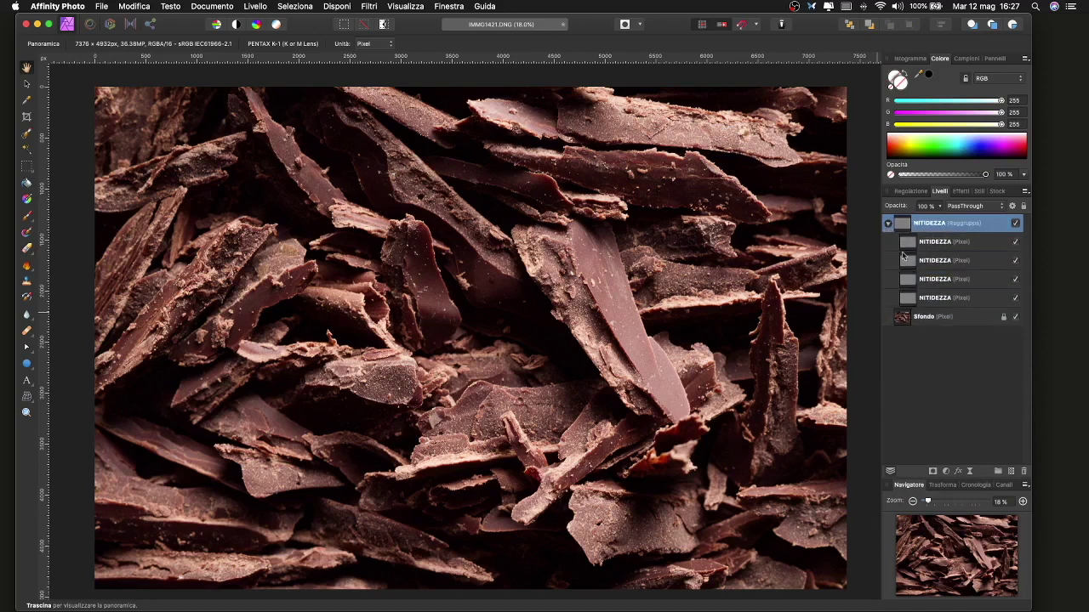
left_click(887, 223)
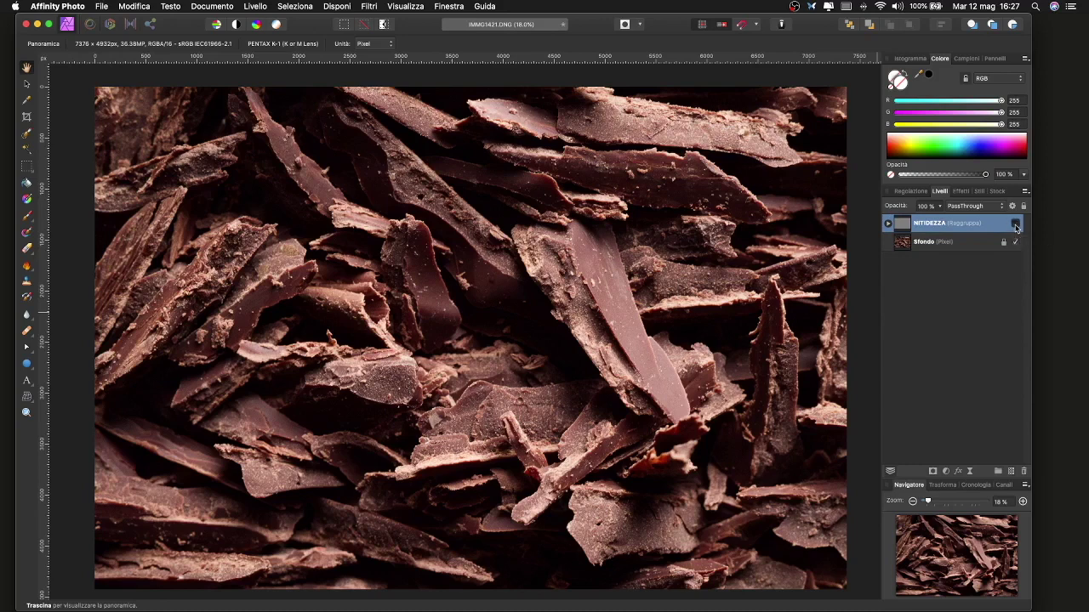
Zoom in to compare with the NITIDEZZA group hidden, then duplicate the group
scroll(558, 293, "up", 2)
scroll(559, 293, "up", 3)
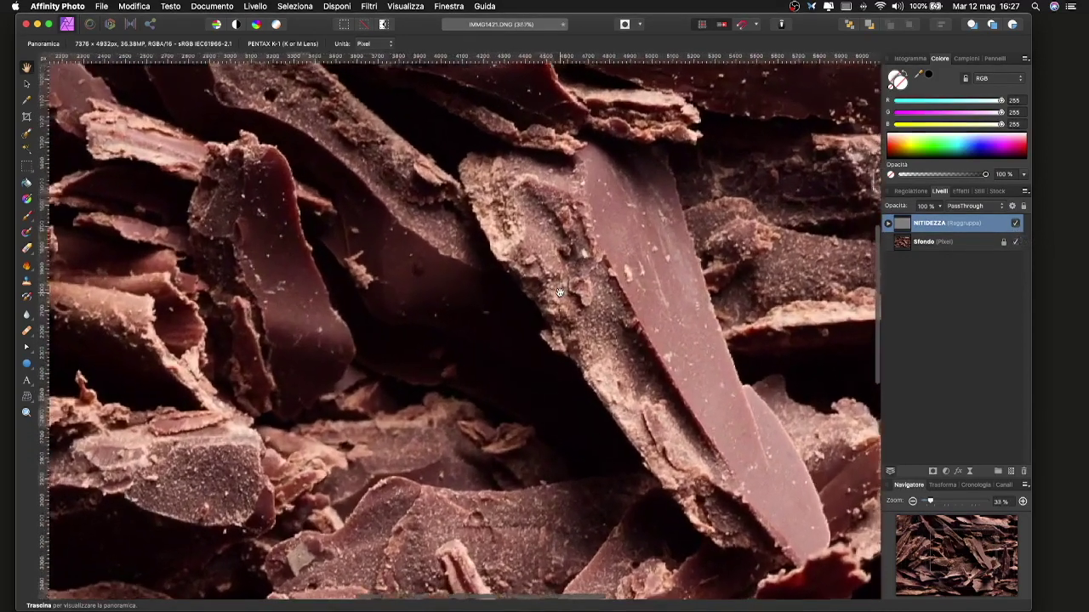
left_click(1015, 223)
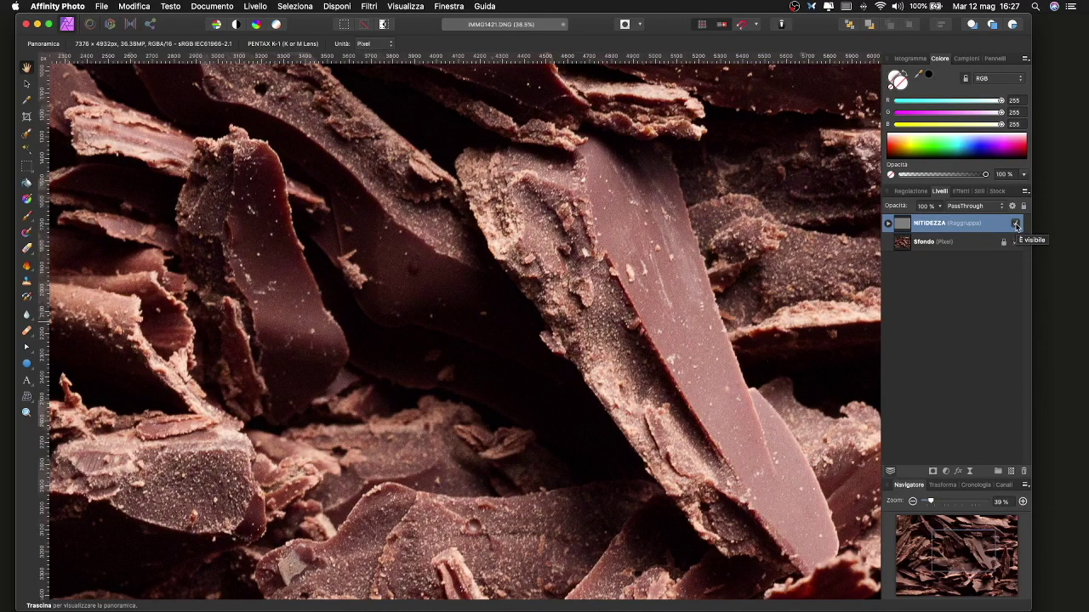
scroll(385, 255, "down", 3)
scroll(386, 256, "down", 2)
scroll(385, 255, "down", 2)
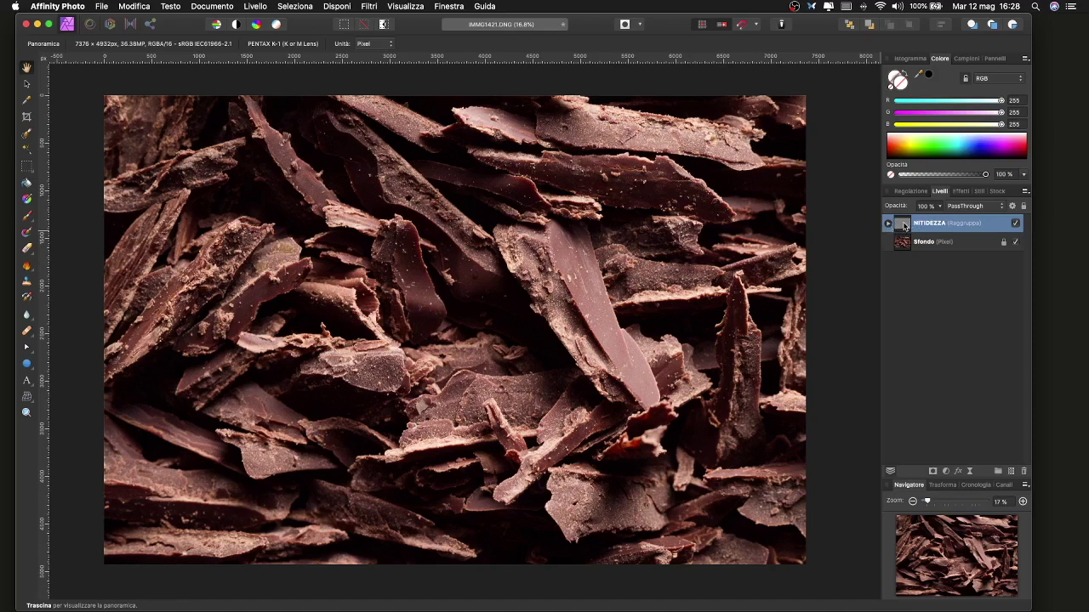
key("super+j")
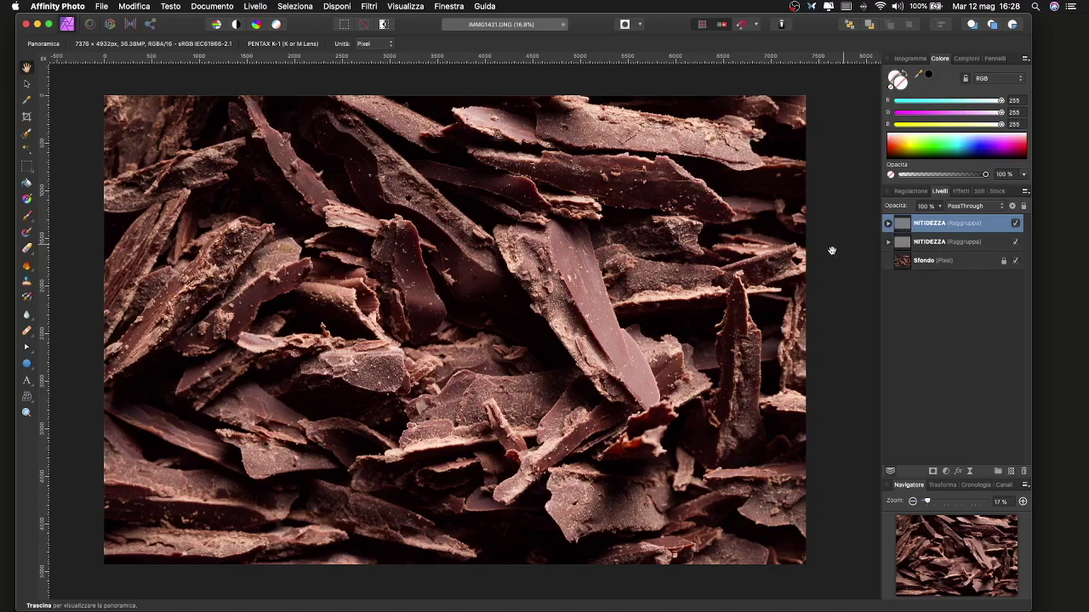
scroll(607, 301, "up", 5)
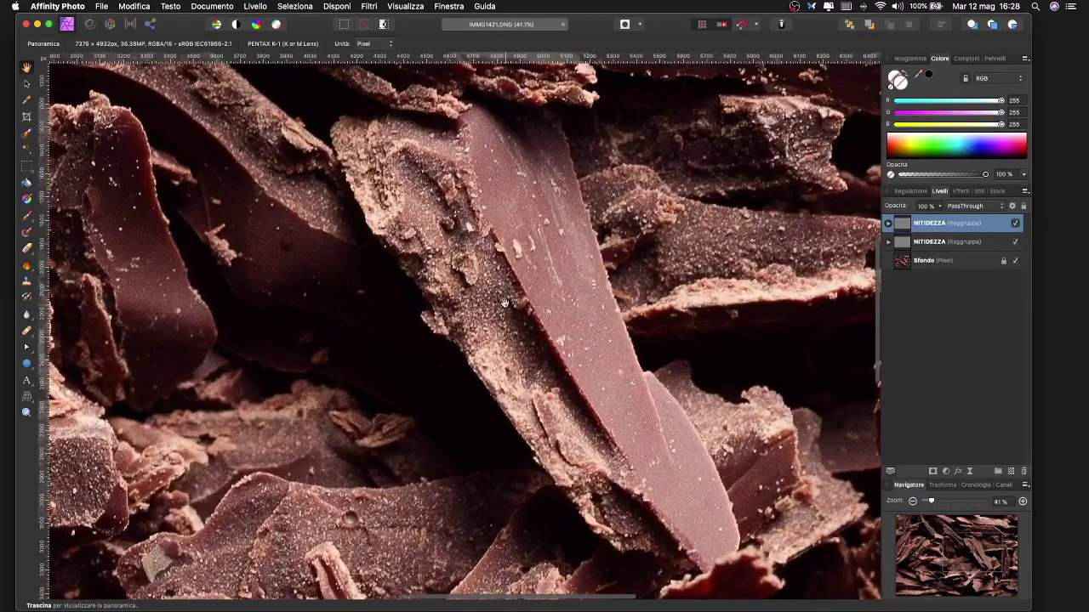
scroll(542, 306, "down", 1)
scroll(527, 304, "down", 2)
scroll(510, 303, "down", 1)
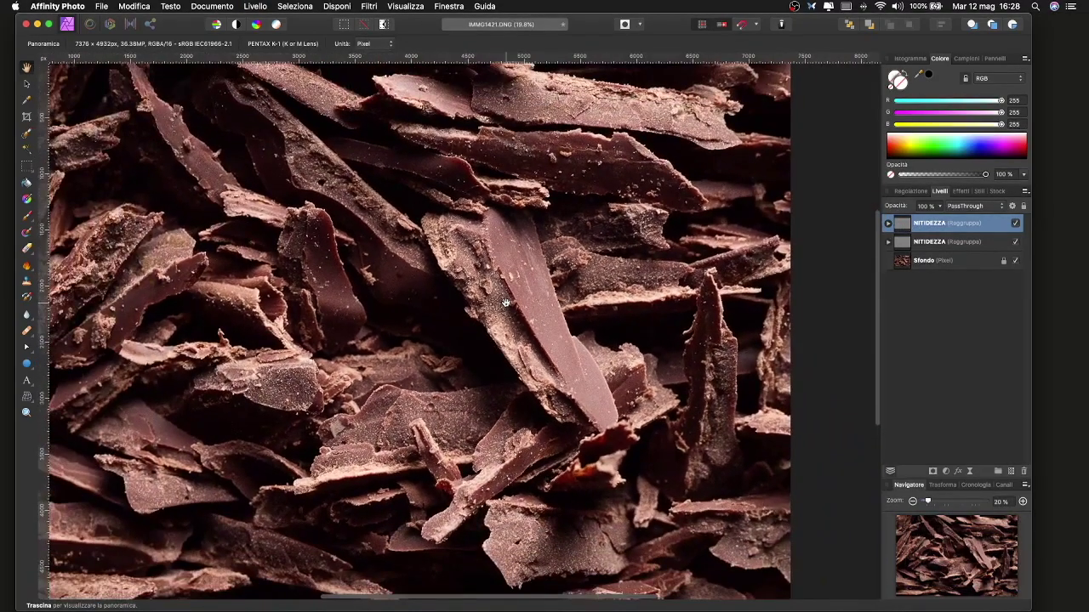
scroll(510, 302, "down", 2)
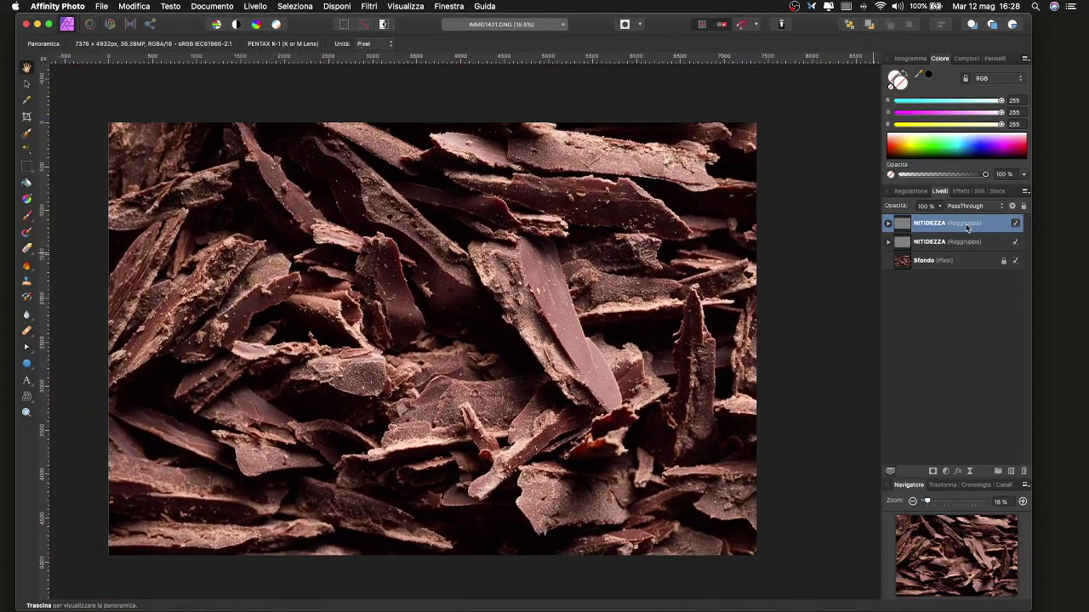
left_click_drag(969, 224, 969, 242)
scroll(547, 296, "up", 1)
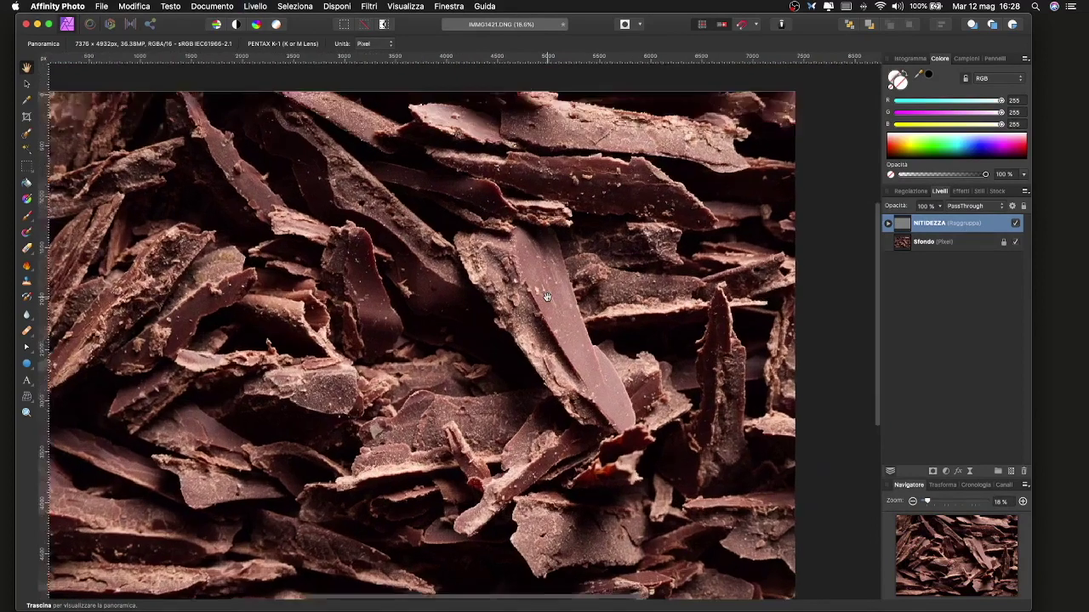
scroll(547, 296, "up", 1)
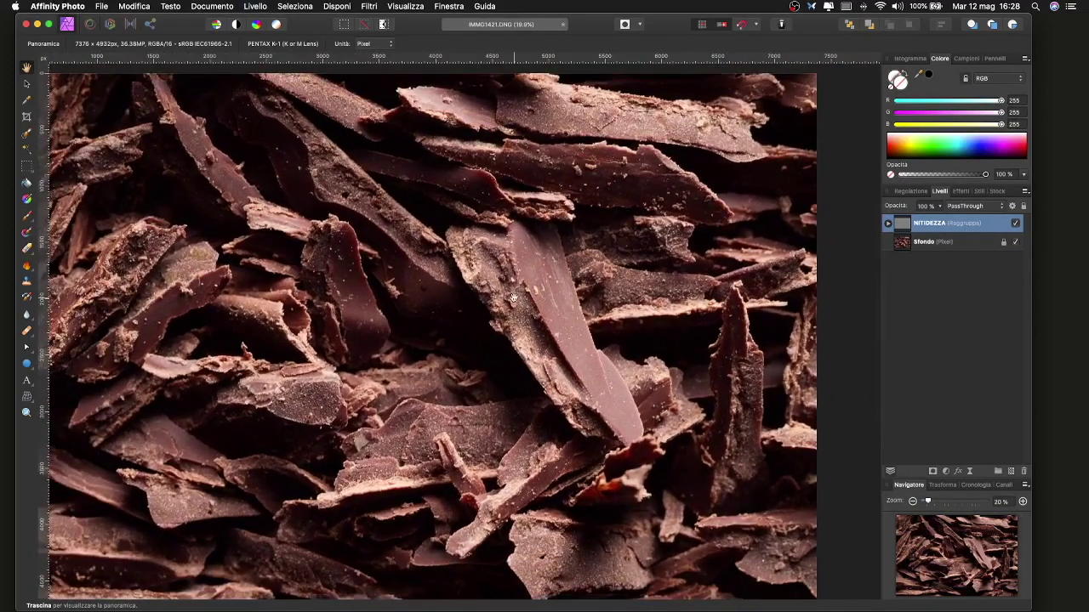
scroll(513, 297, "down", 1)
scroll(513, 296, "down", 1)
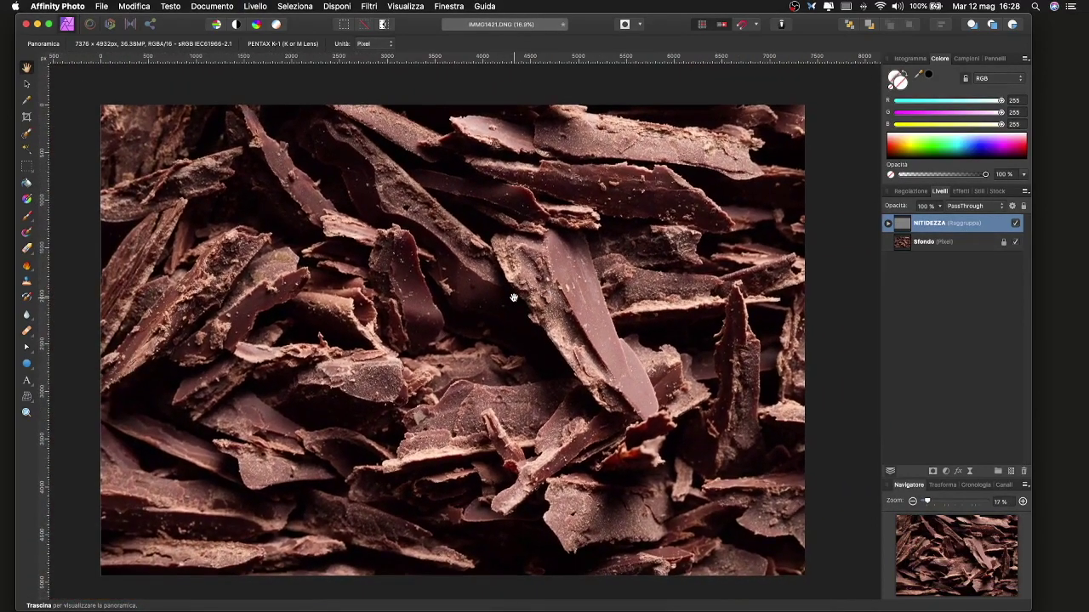